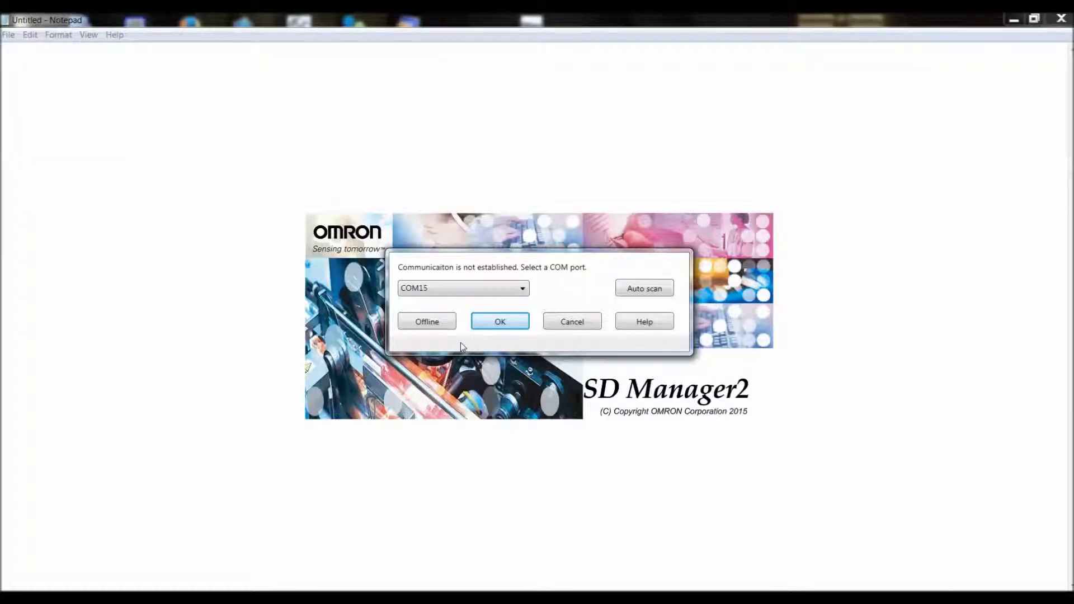
Connect SD Manager2 to the light curtain through port COM15 and confirm.
{"action": "left_click", "coordinate": [454, 293]}
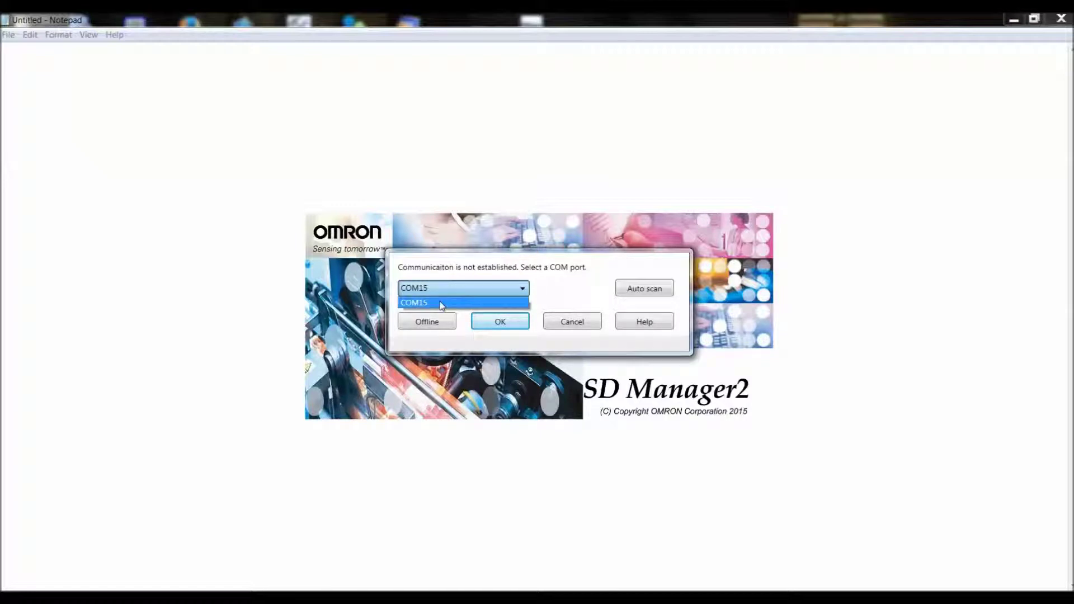
{"action": "left_click", "coordinate": [553, 297]}
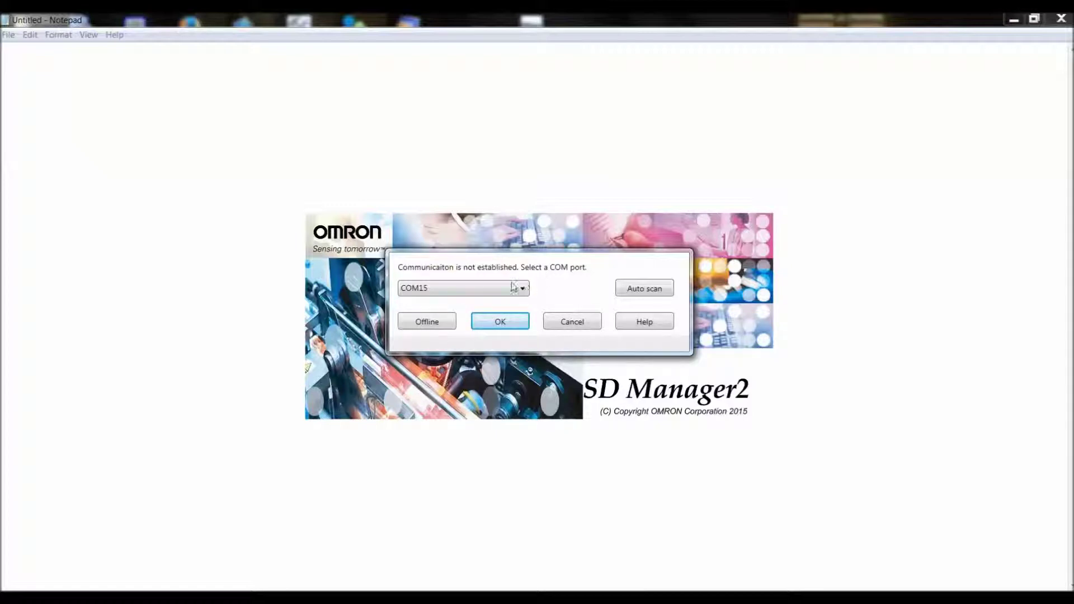
{"action": "left_click", "coordinate": [473, 295]}
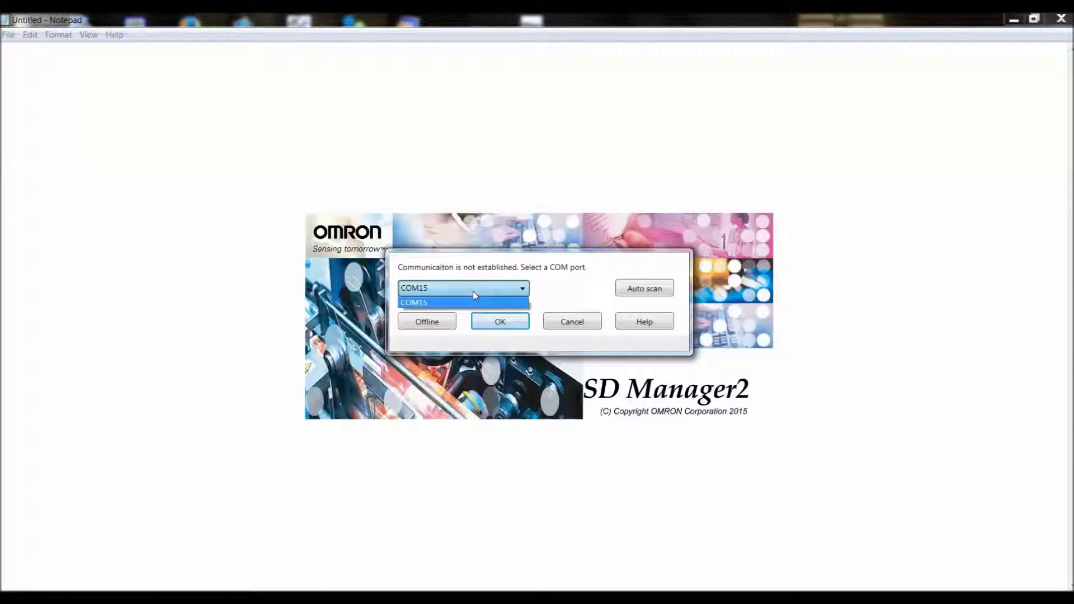
{"action": "left_click", "coordinate": [538, 290]}
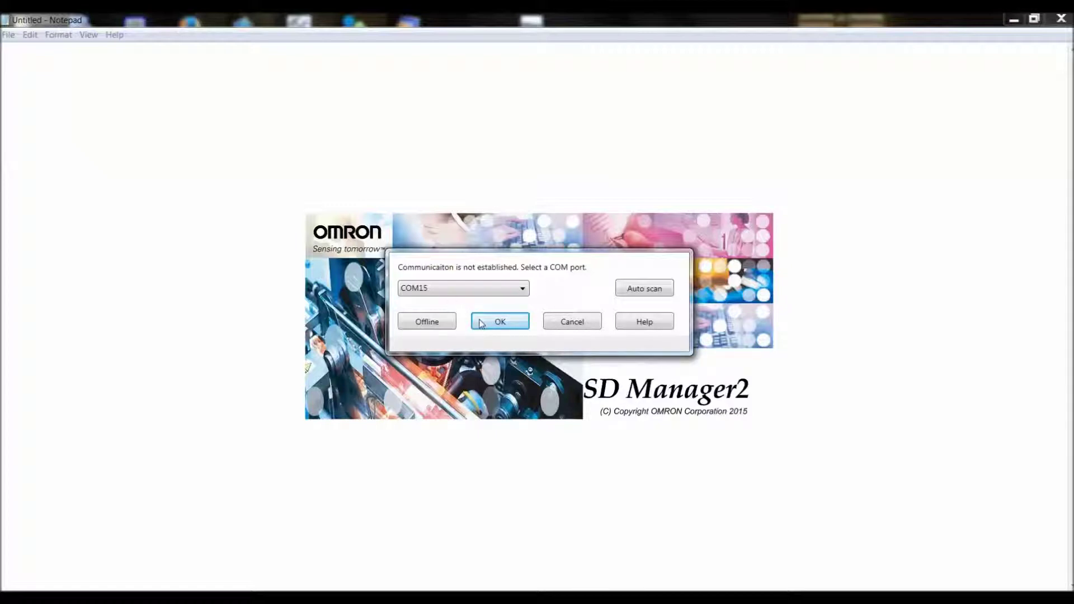
{"action": "left_click", "coordinate": [482, 325]}
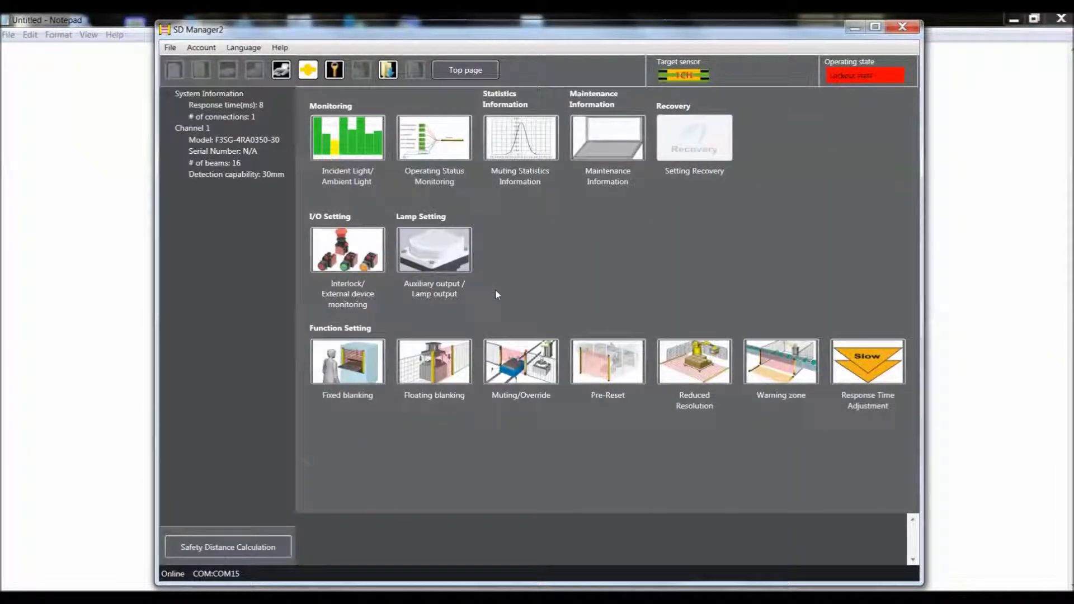
Maximize the SD Manager2 window and bring up the login prompt.
{"action": "double_click", "coordinate": [491, 40]}
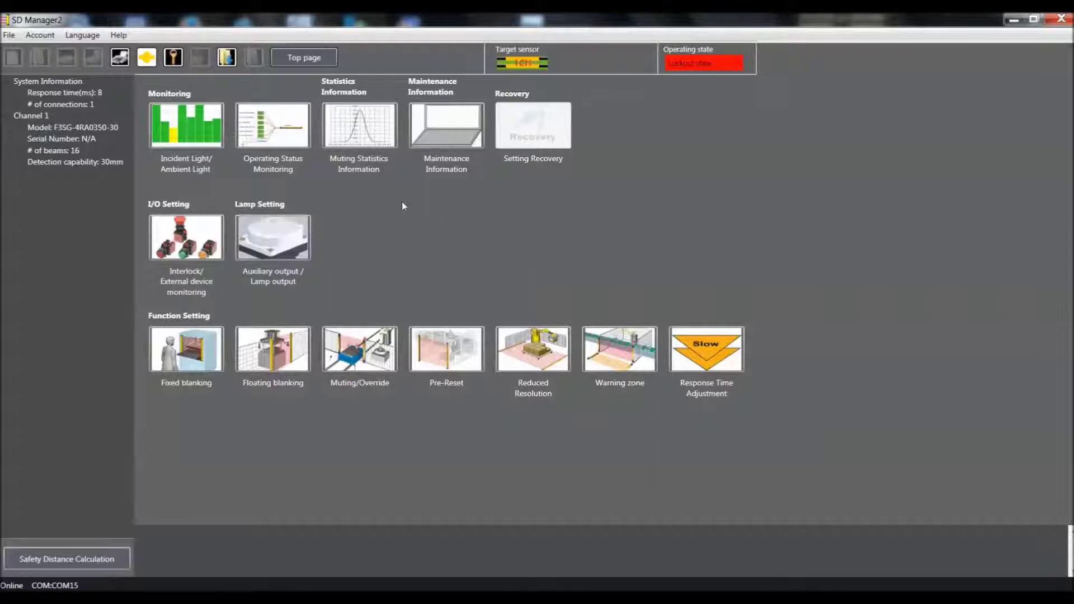
{"action": "left_click", "coordinate": [172, 57]}
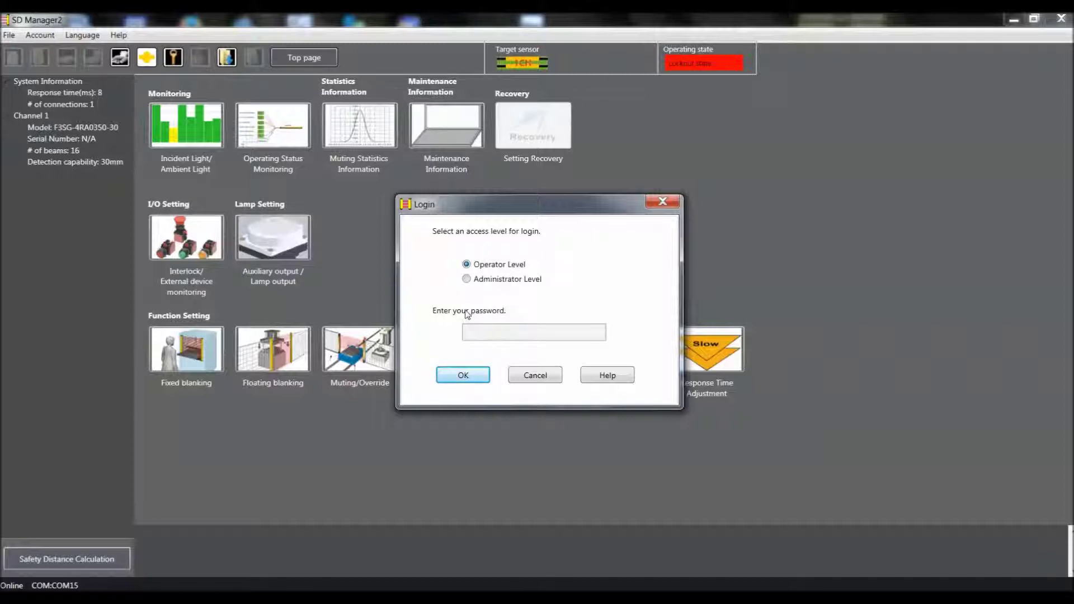
Log in at Administrator Level with the password to enter setting state.
{"action": "left_click", "coordinate": [466, 279]}
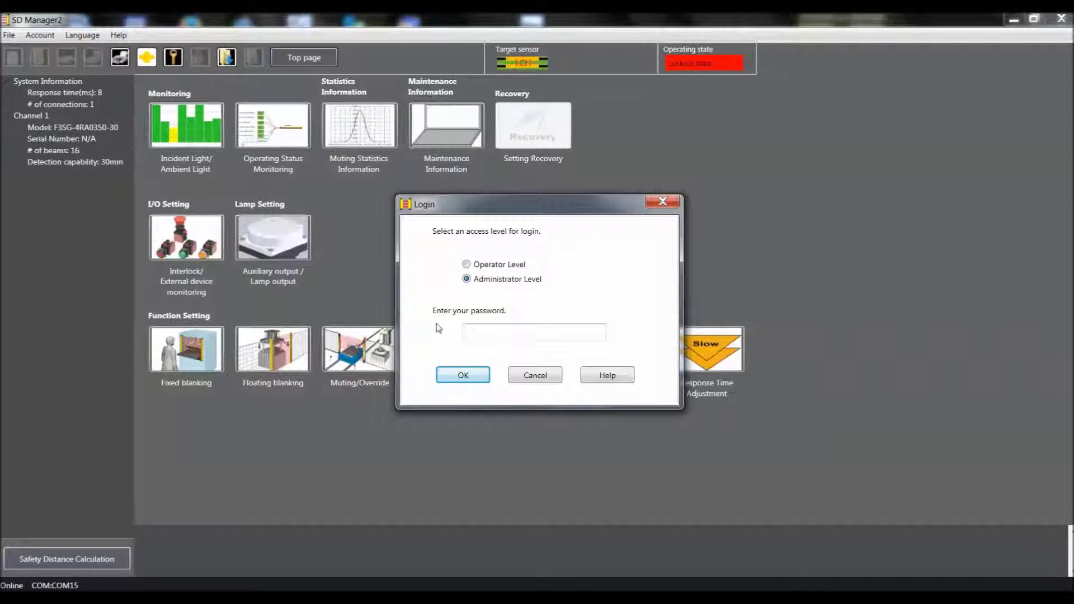
{"action": "left_click", "coordinate": [482, 331]}
{"action": "type", "text": "0000"}
{"action": "left_click", "coordinate": [441, 380]}
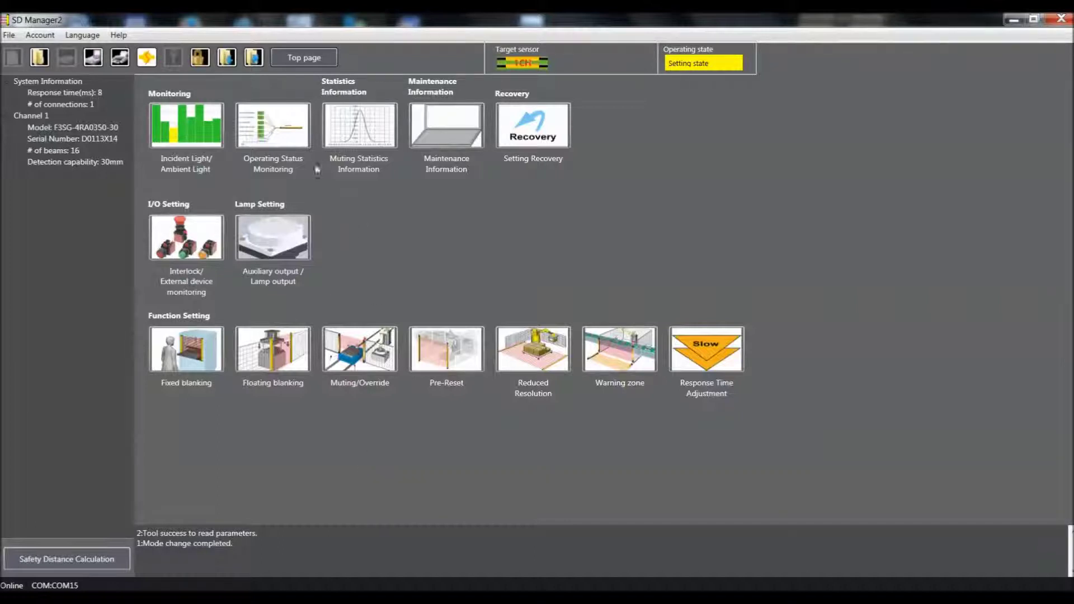
{"action": "left_click", "coordinate": [233, 67]}
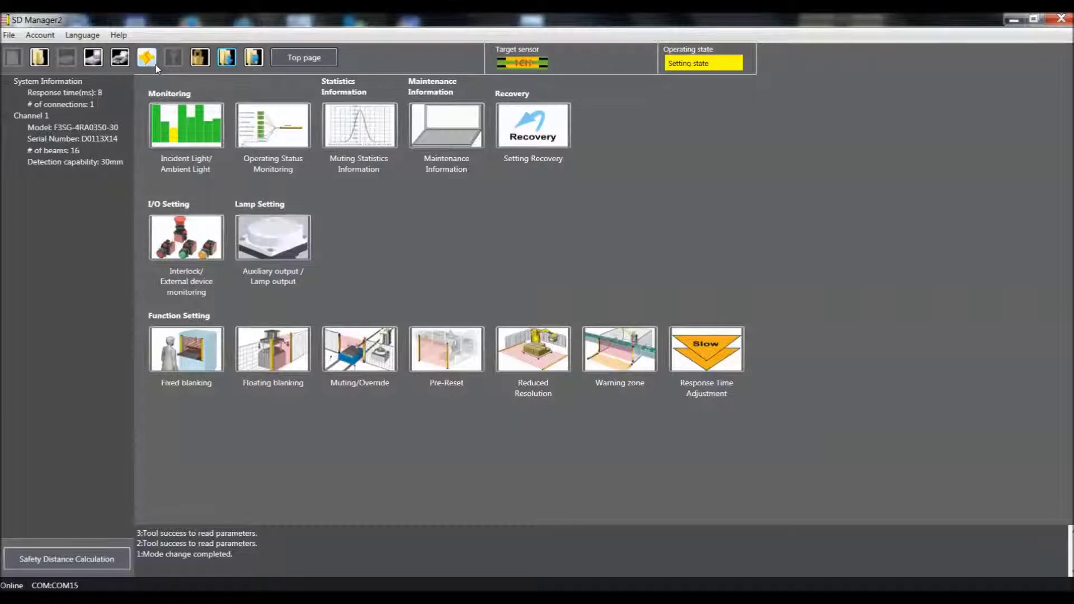
Show the Configuration List of current settings, including fixed blanking on beams 1–3.
{"action": "left_click", "coordinate": [255, 59]}
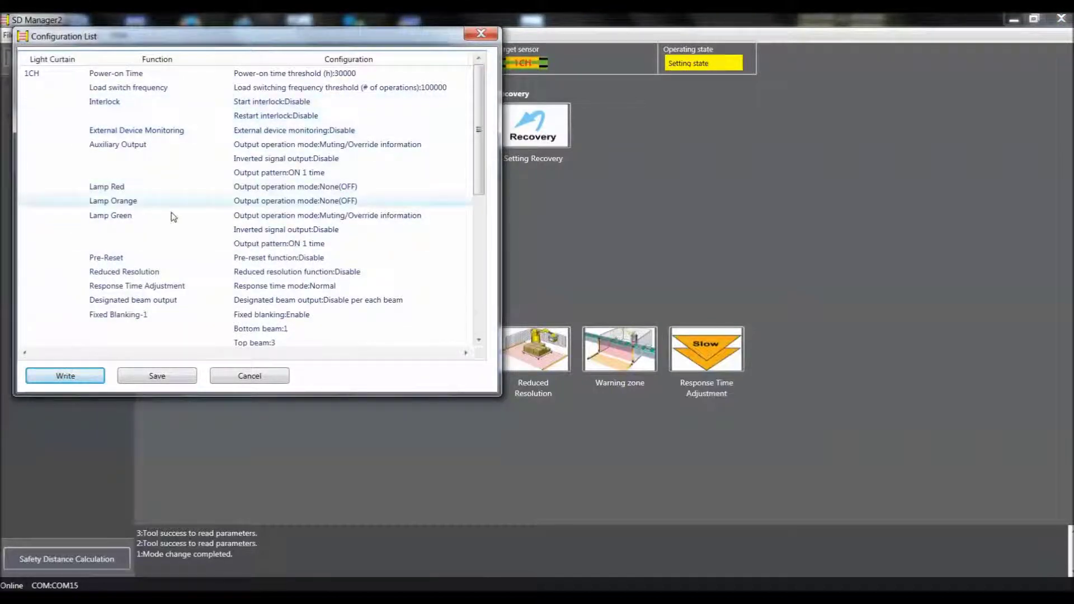
{"action": "scroll", "coordinate": [190, 319], "scroll_direction": "down", "scroll_amount": 3}
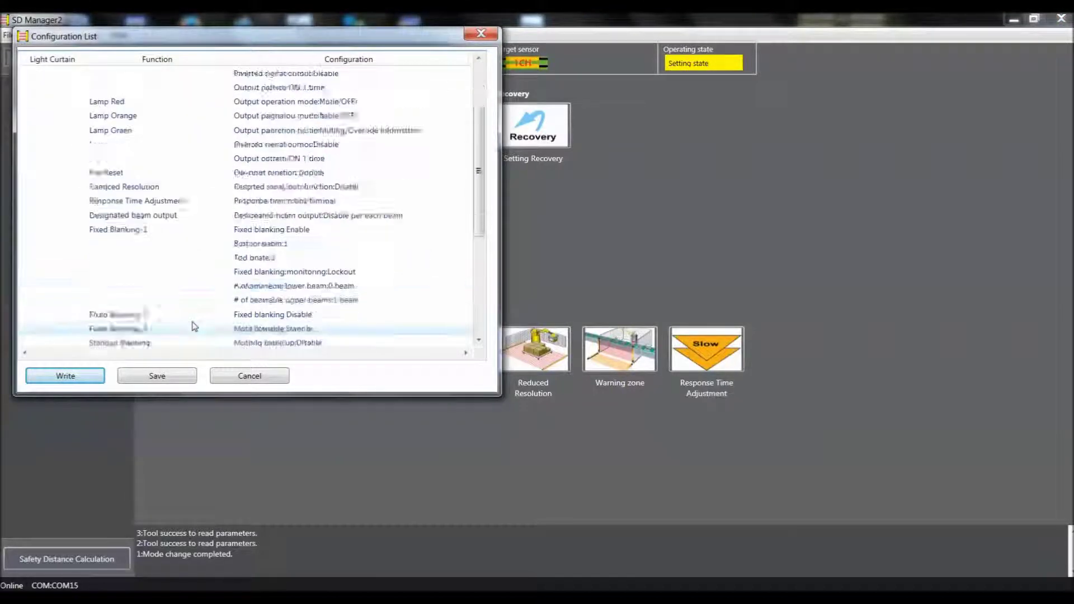
{"action": "scroll", "coordinate": [192, 327], "scroll_direction": "down", "scroll_amount": 2}
{"action": "scroll", "coordinate": [192, 326], "scroll_direction": "down", "scroll_amount": 2}
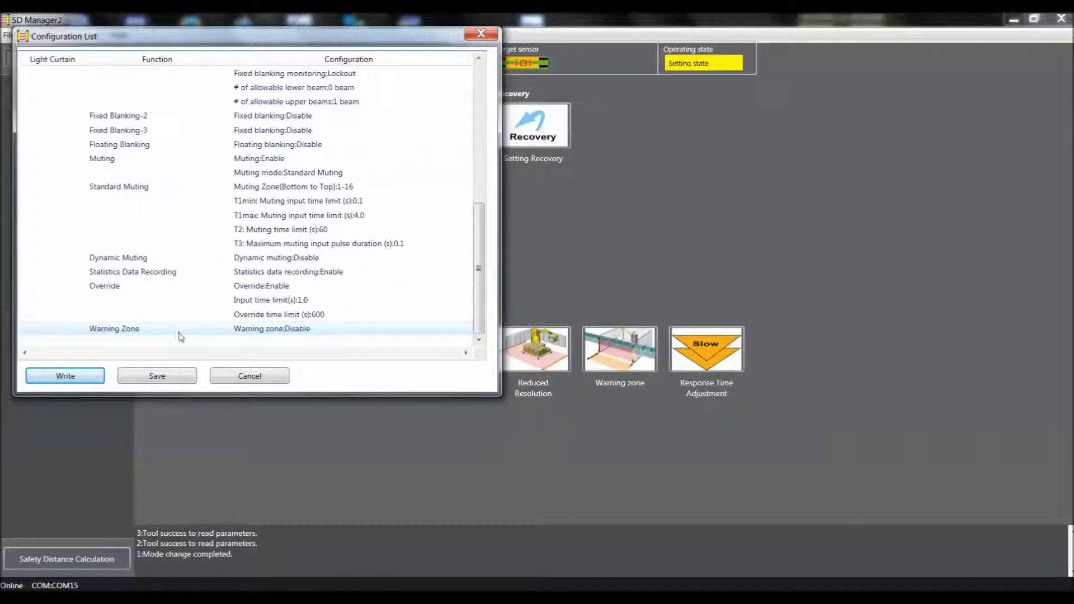
Write the listed configuration back to the light curtain.
{"action": "left_click", "coordinate": [84, 374]}
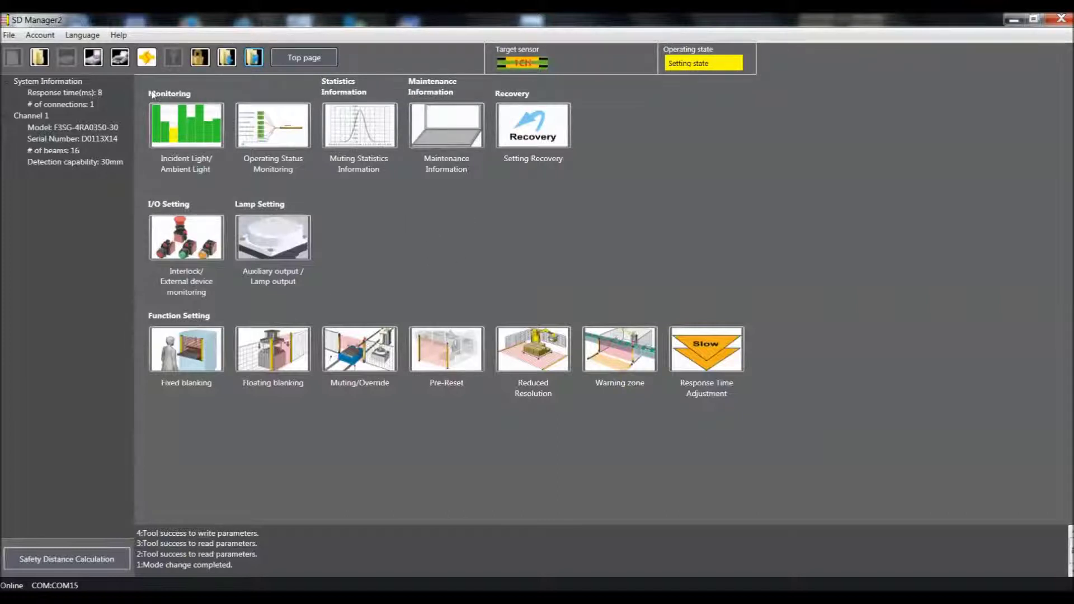
{"action": "left_click", "coordinate": [147, 58]}
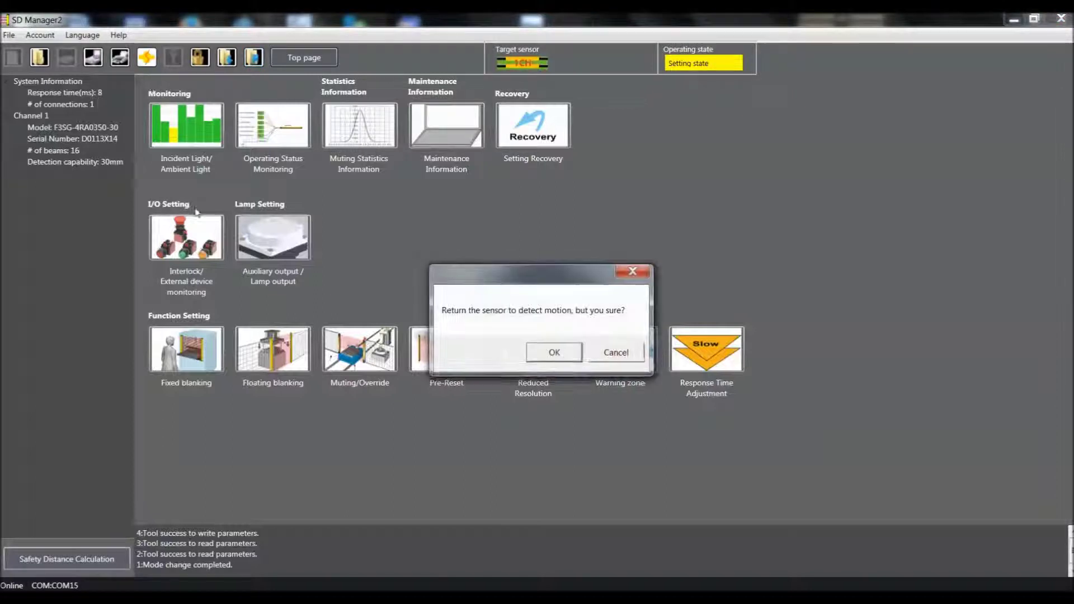
Confirm switching the light curtain back to detection mode.
{"action": "left_click", "coordinate": [554, 352]}
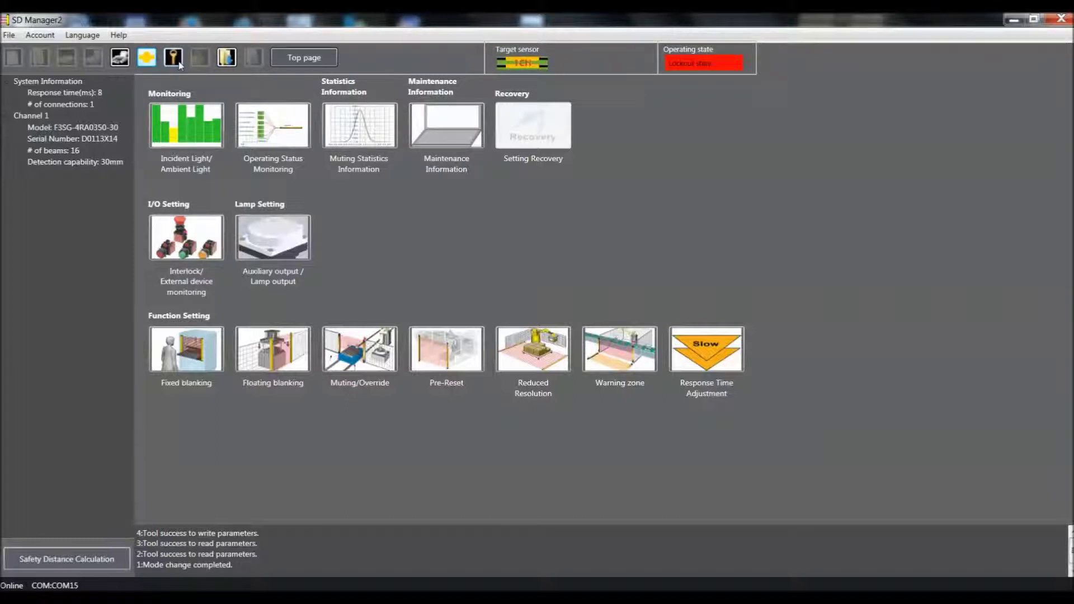
Log in again at Administrator Level with the password.
{"action": "left_click", "coordinate": [177, 64]}
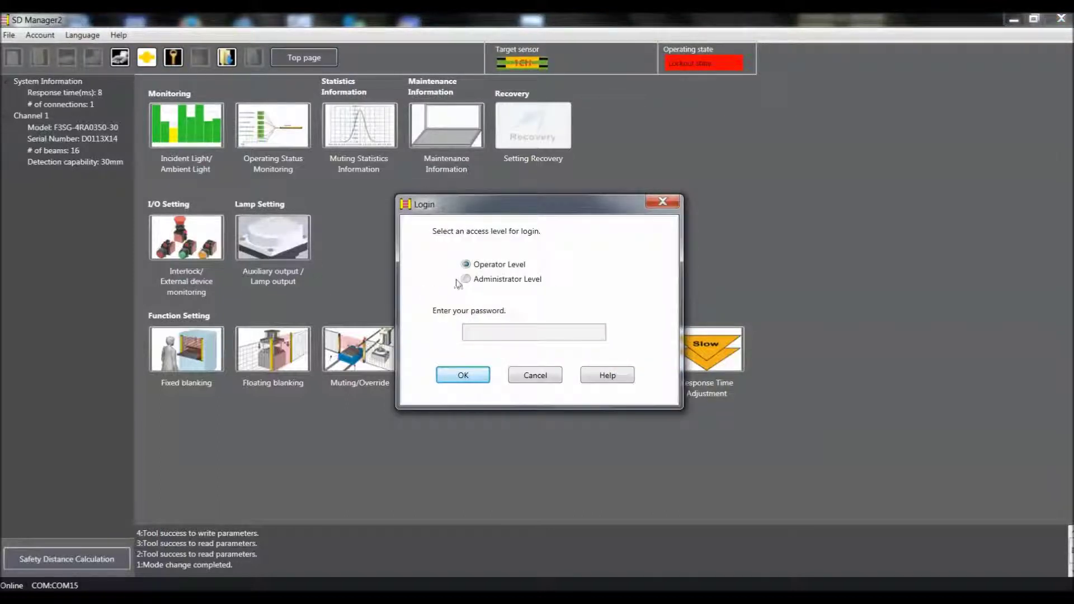
{"action": "left_click", "coordinate": [467, 280]}
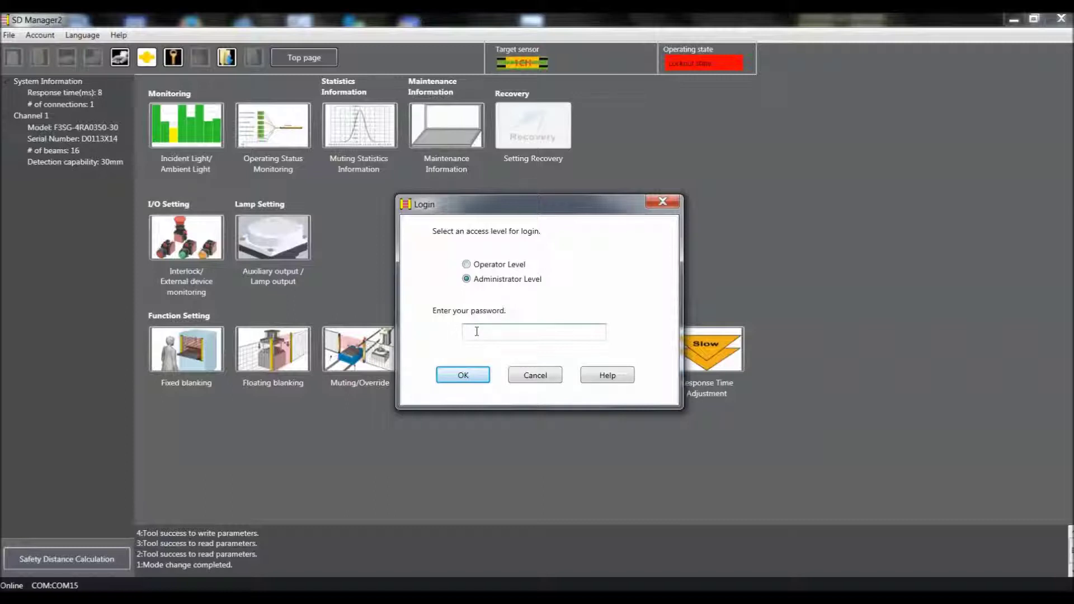
{"action": "type", "text": "0000"}
{"action": "left_click", "coordinate": [487, 375]}
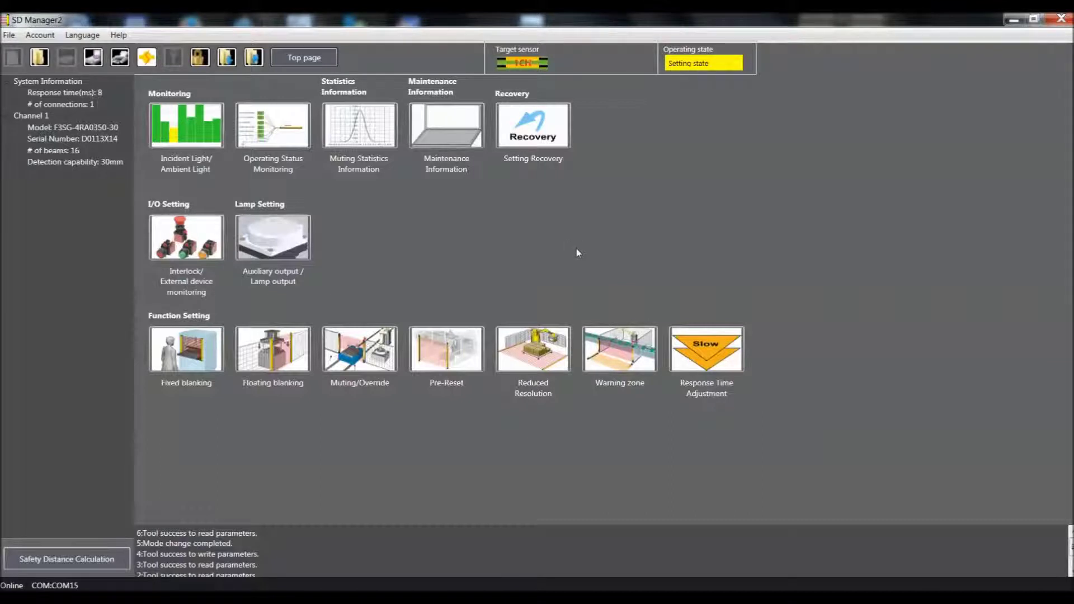
Reset the light curtain to factory default settings from the Setting Recovery page.
{"action": "left_click", "coordinate": [525, 140]}
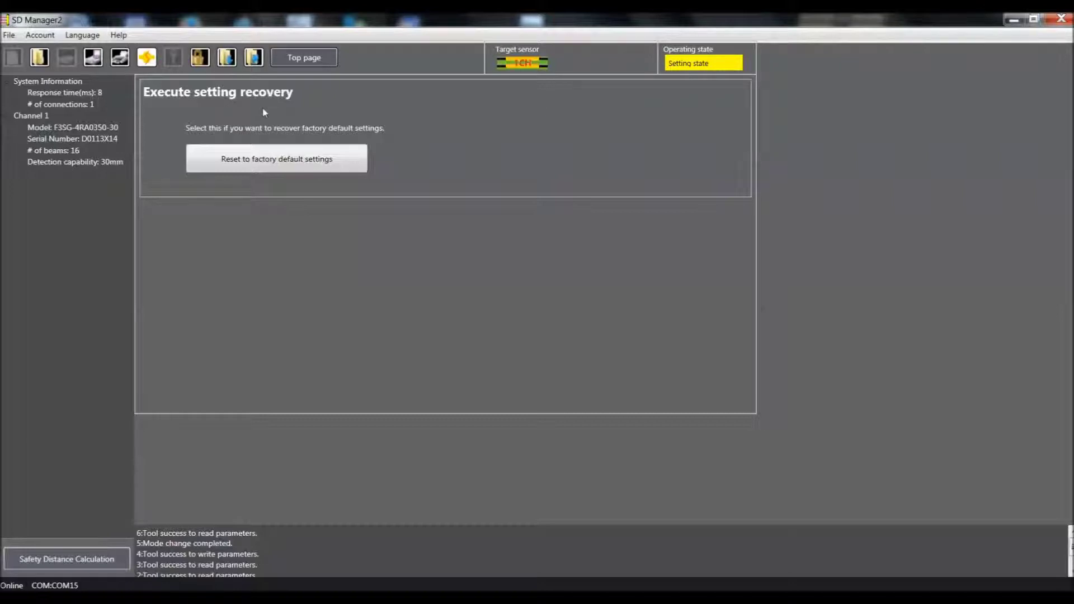
{"action": "left_click", "coordinate": [243, 166]}
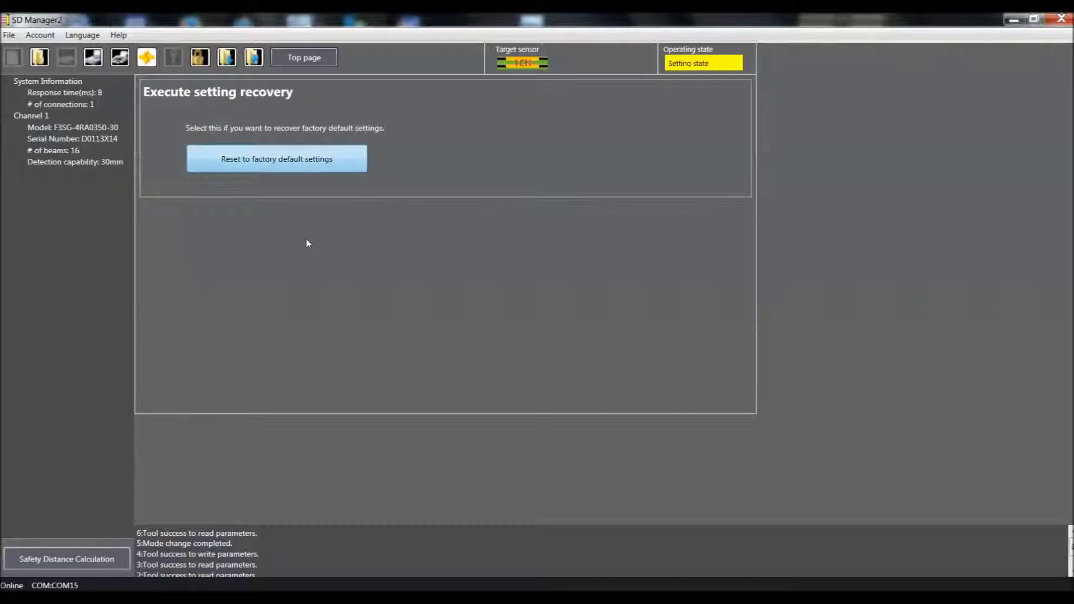